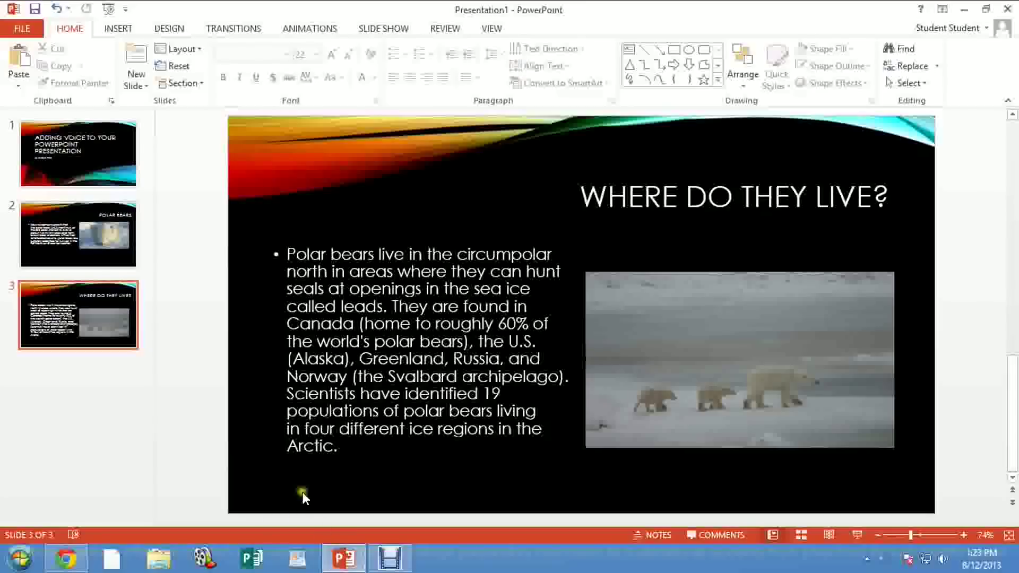
# - On the title slide, record an 11-second narration named 'Recorded Sound' with Record Audio
pyautogui.click(69, 164)
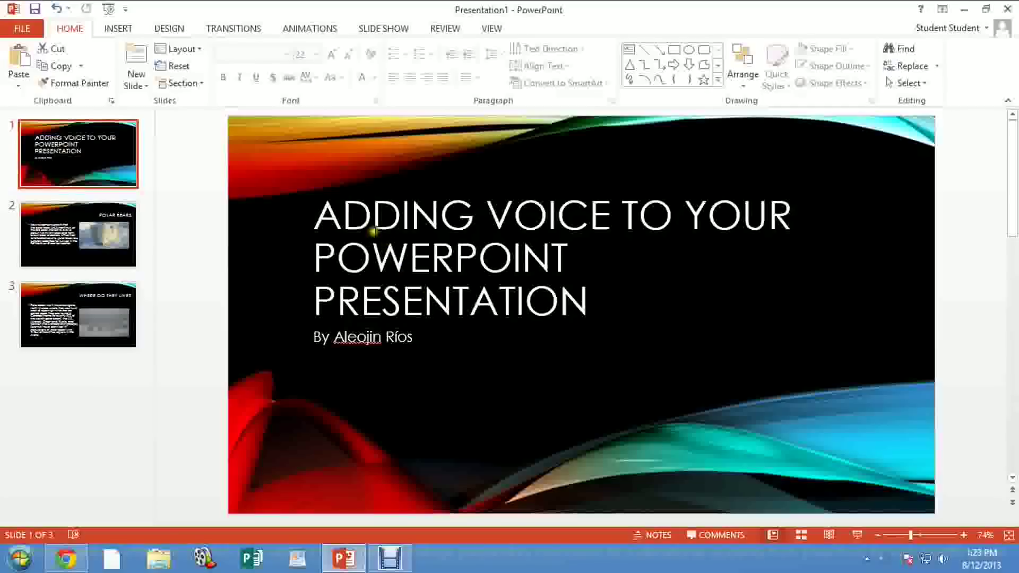
pyautogui.click(121, 29)
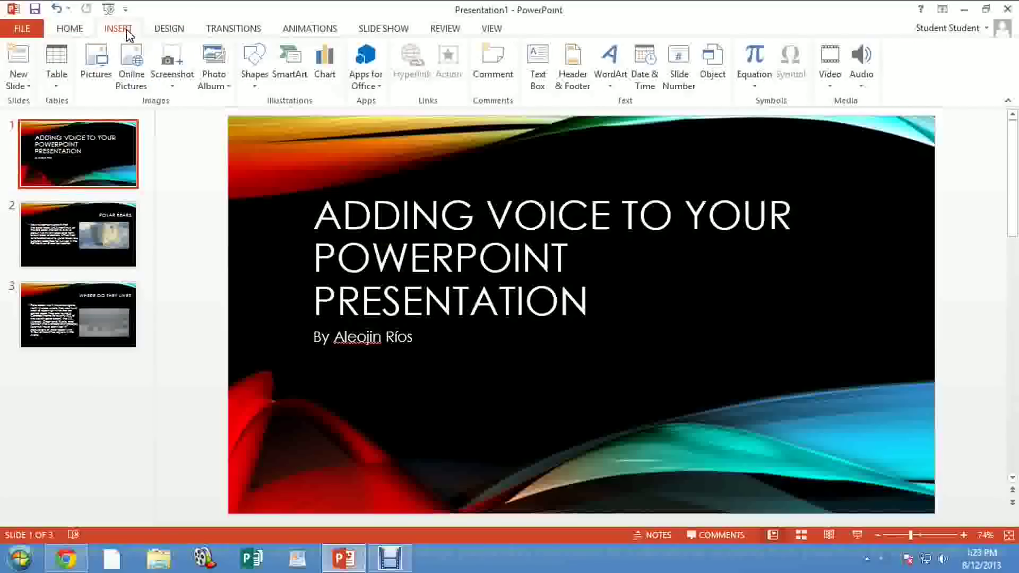
pyautogui.click(864, 88)
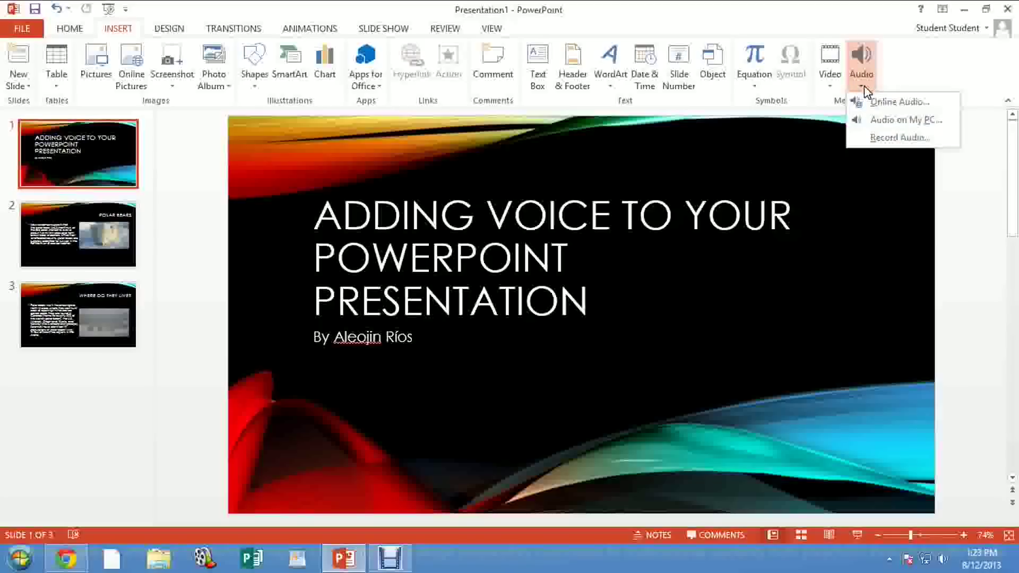
pyautogui.click(886, 137)
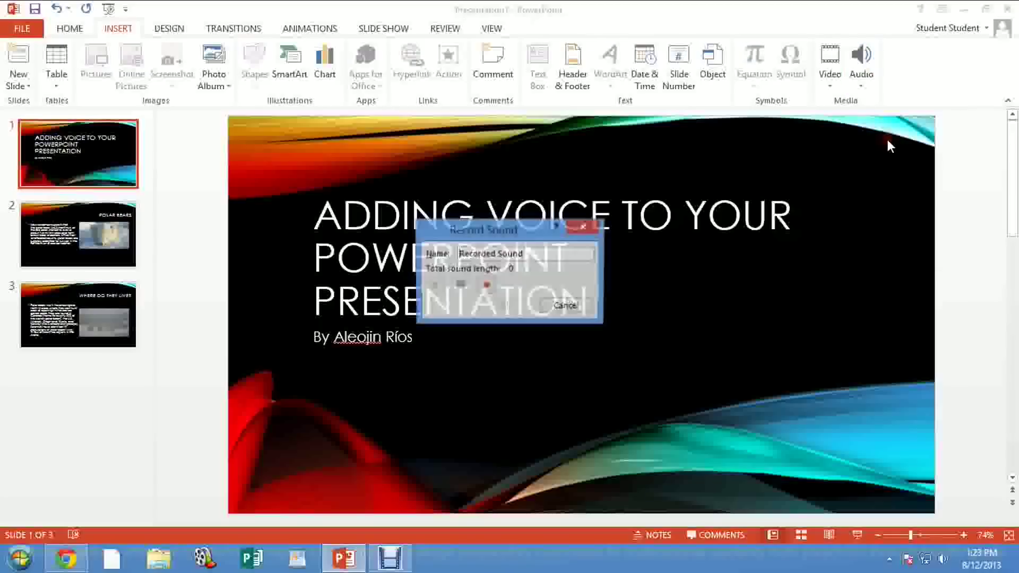
pyautogui.moveTo(539, 232); pyautogui.dragTo(375, 396)
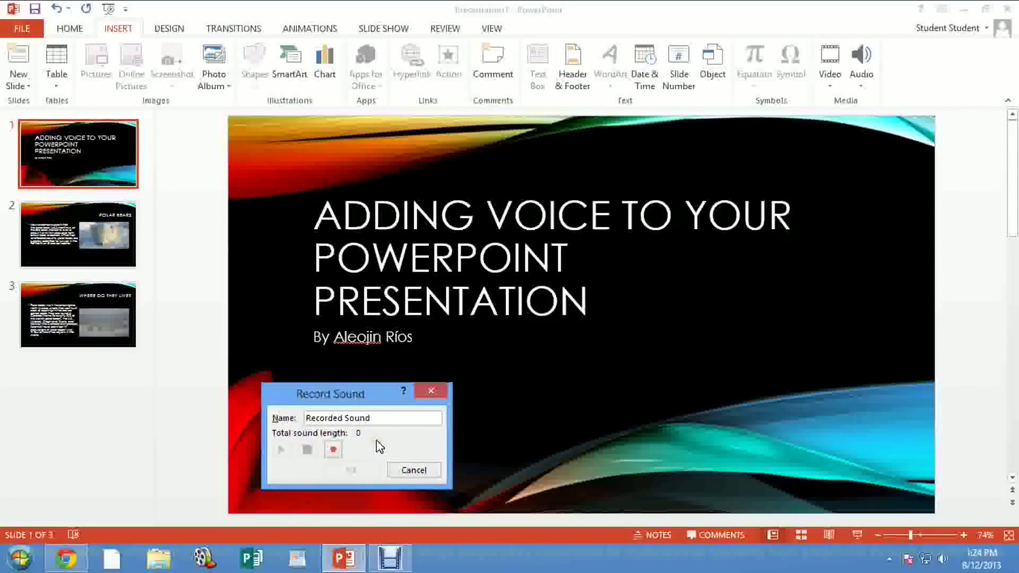
pyautogui.click(334, 450)
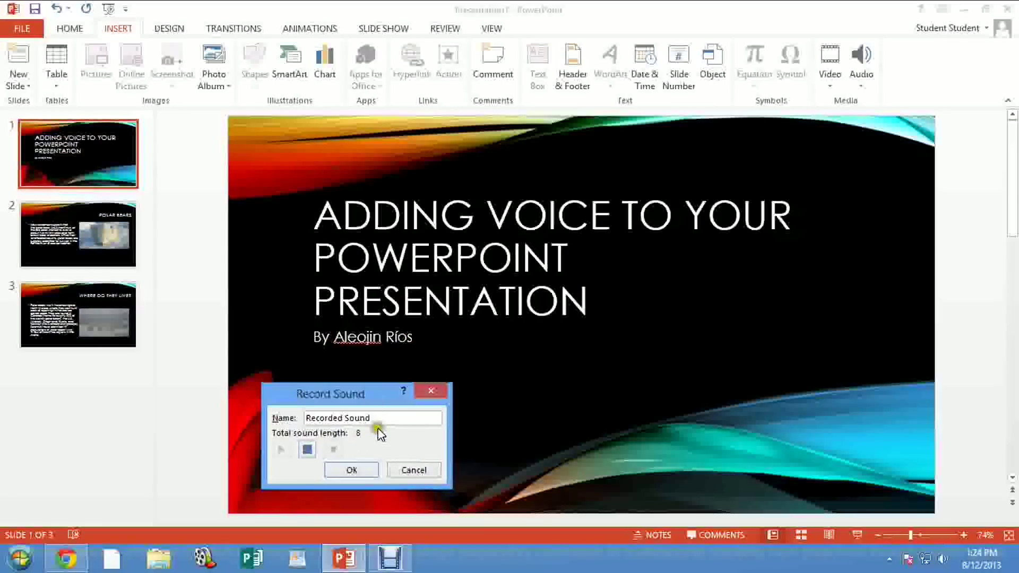
pyautogui.click(306, 449)
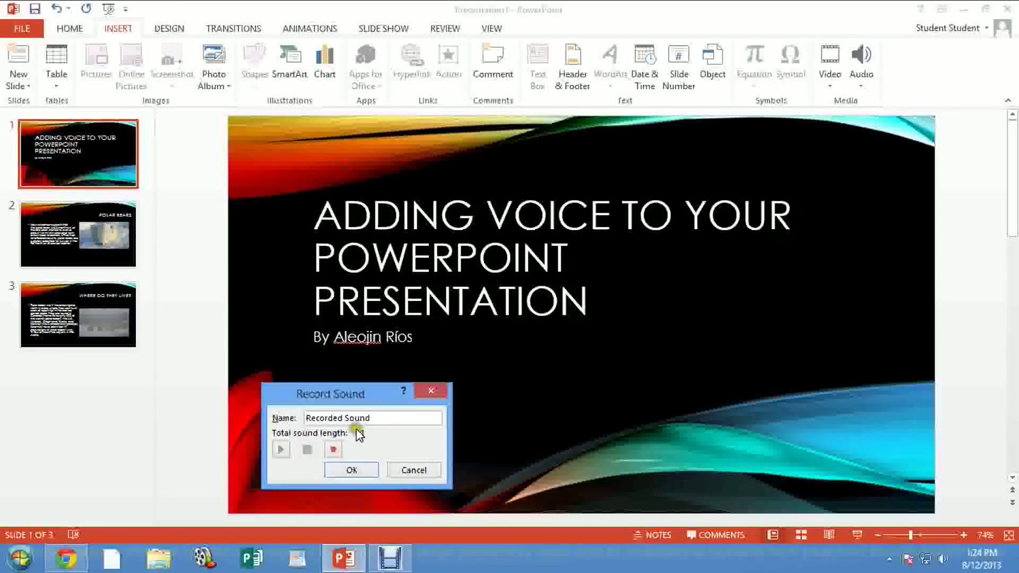
# - Insert the clip, move its speaker icon toward the subtitle, and set it to start Automatically and Hide During Show
pyautogui.click(364, 471)
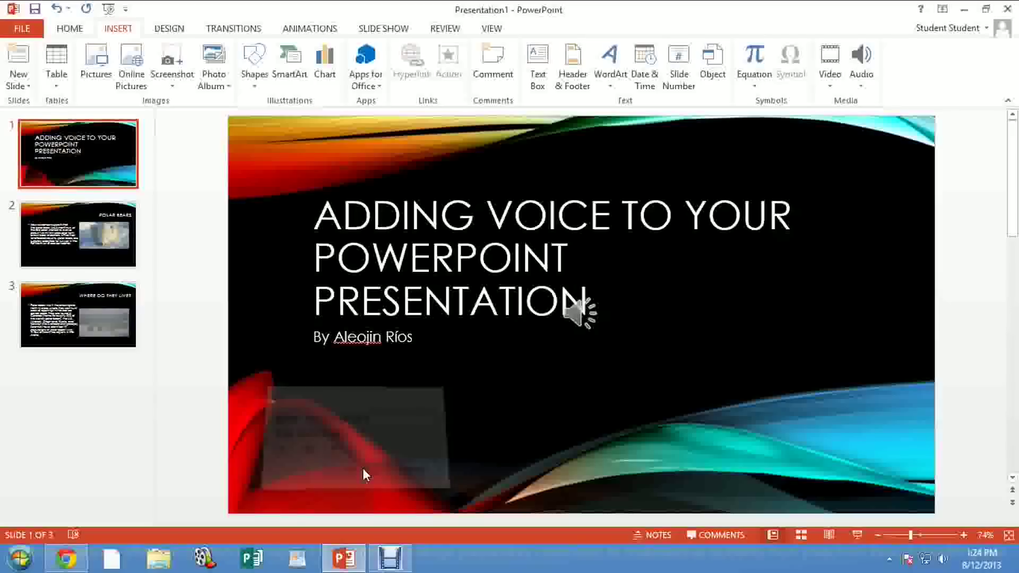
pyautogui.moveTo(577, 320); pyautogui.dragTo(611, 380)
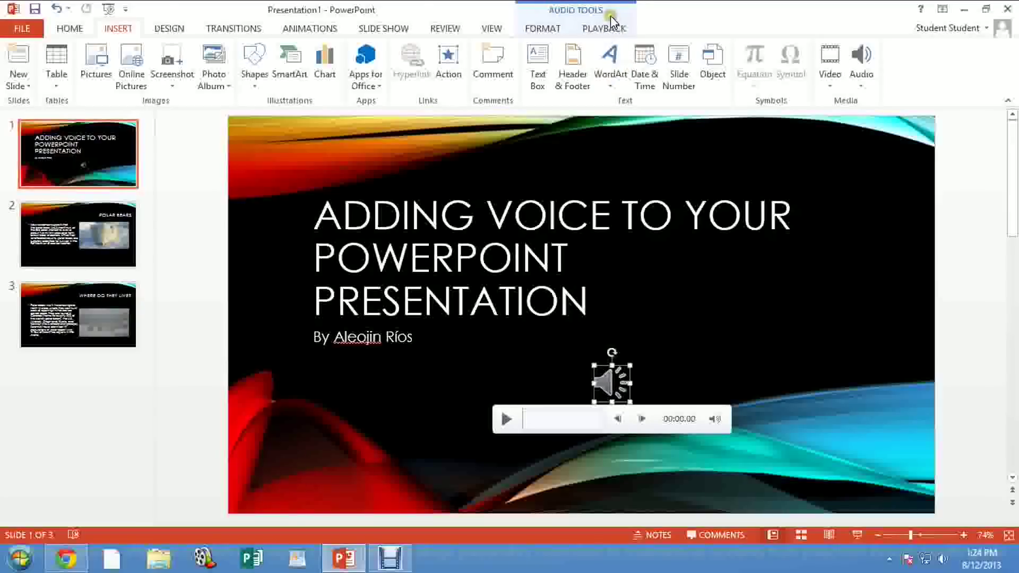
pyautogui.click(604, 29)
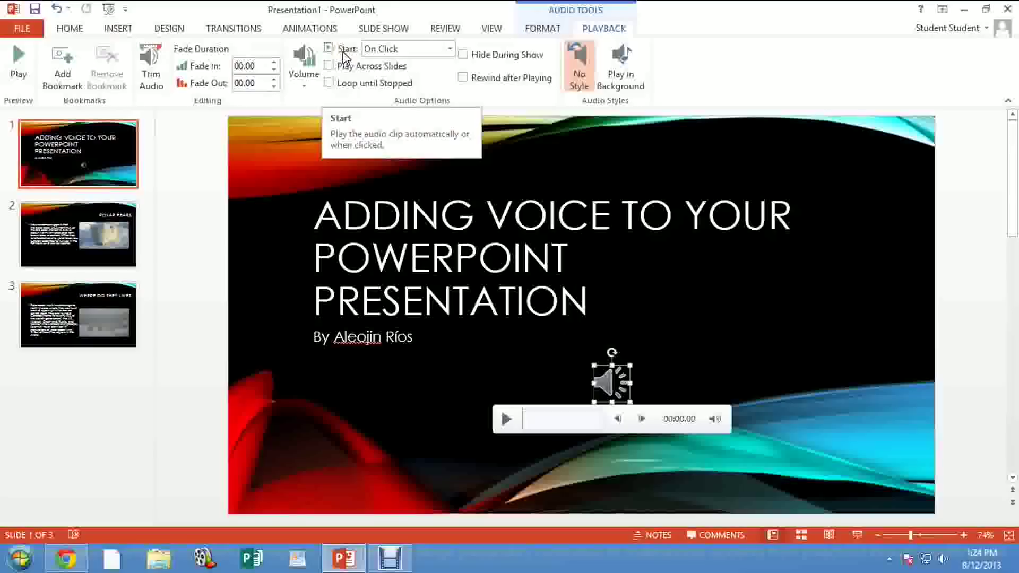
pyautogui.click(449, 48)
pyautogui.click(438, 67)
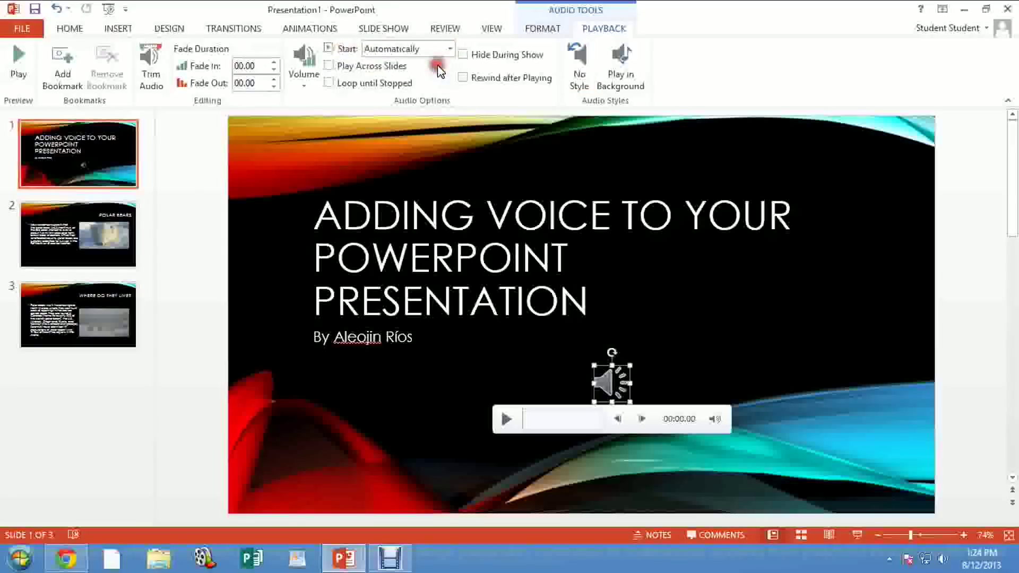
pyautogui.click(463, 54)
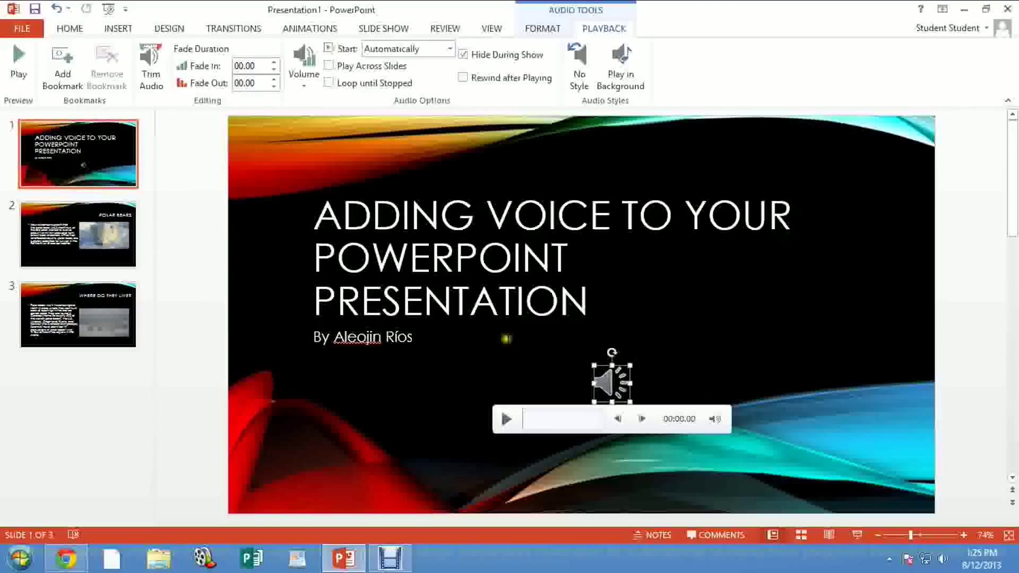
# - Make the title slide advance automatically after 00:12.00, then go to the Polar Bears slide
pyautogui.click(228, 29)
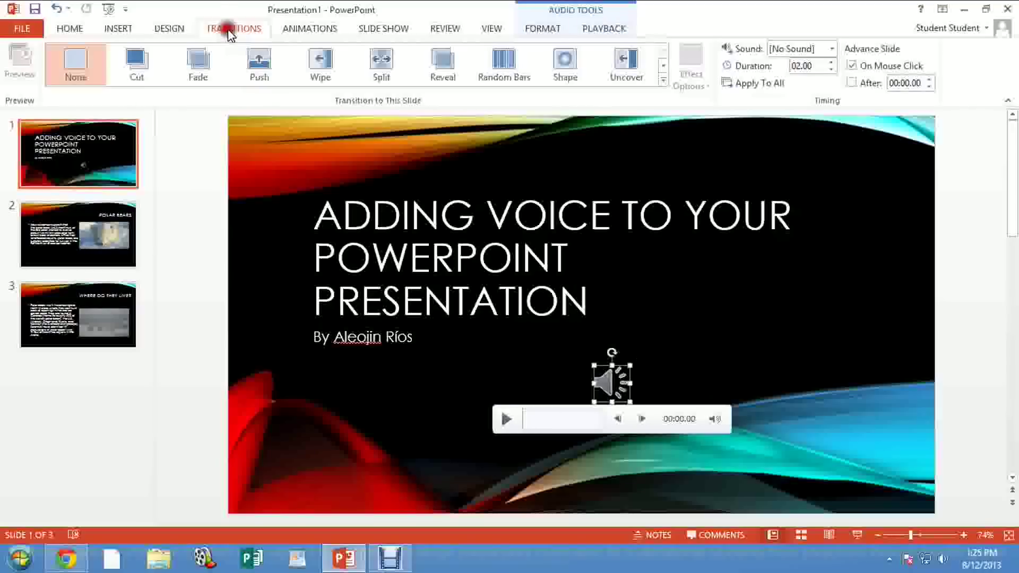
pyautogui.click(852, 83)
pyautogui.click(921, 82)
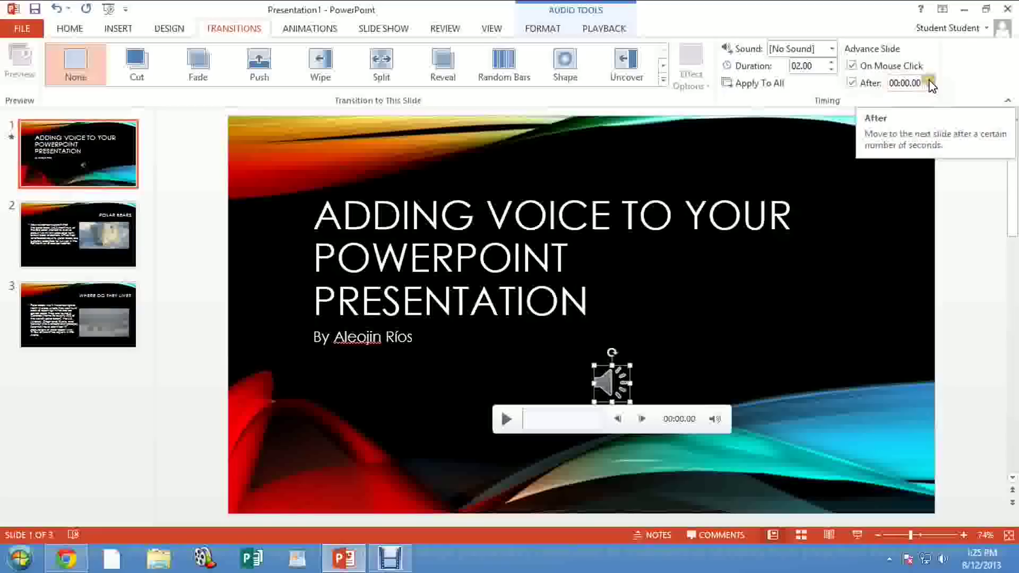
pyautogui.click(929, 80)
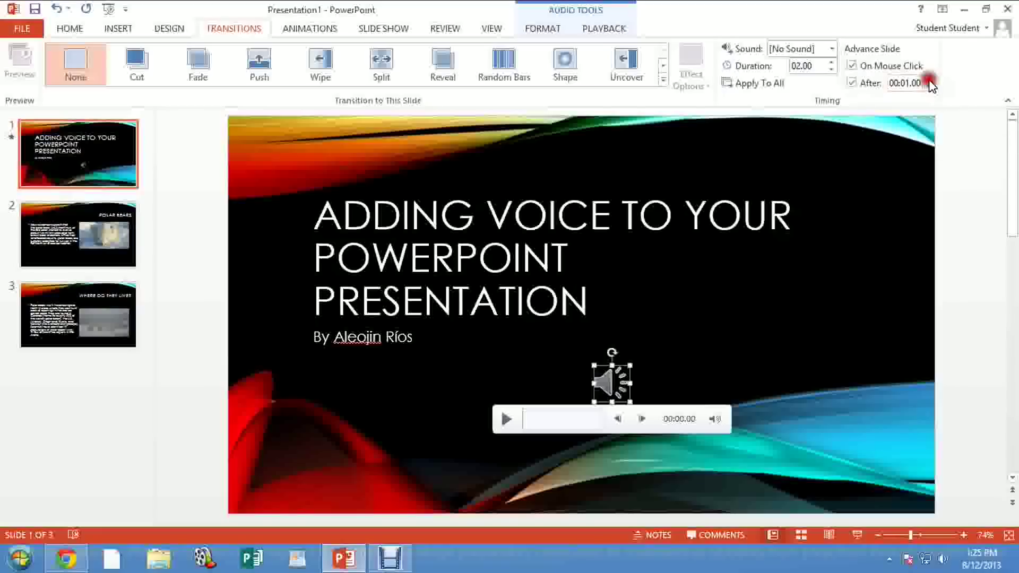
pyautogui.click(929, 80)
pyautogui.click(929, 80)
pyautogui.click(929, 80)
pyautogui.click(929, 80)
pyautogui.click(929, 80)
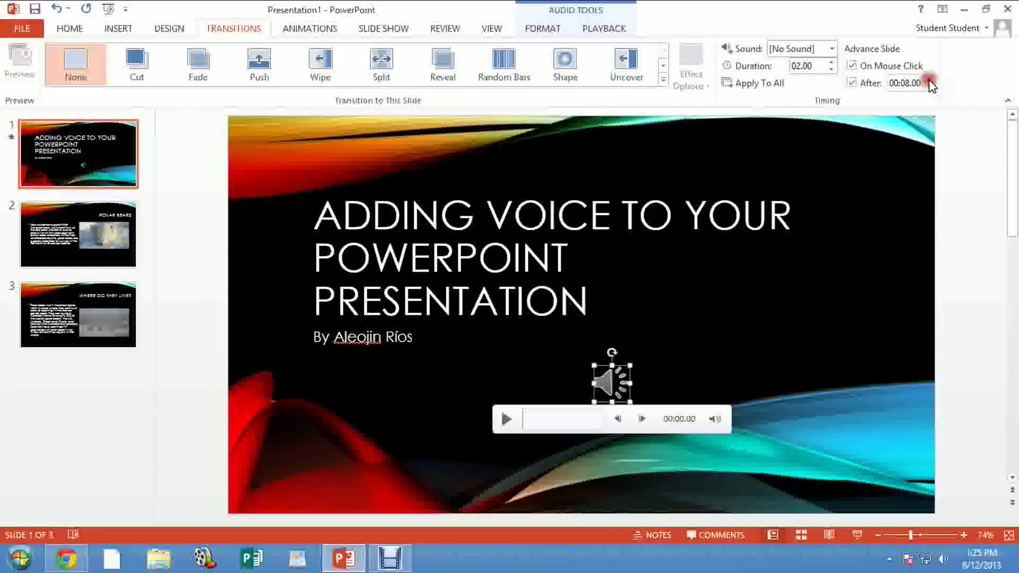
pyautogui.click(929, 80)
pyautogui.click(929, 80)
pyautogui.click(929, 80)
pyautogui.click(929, 80)
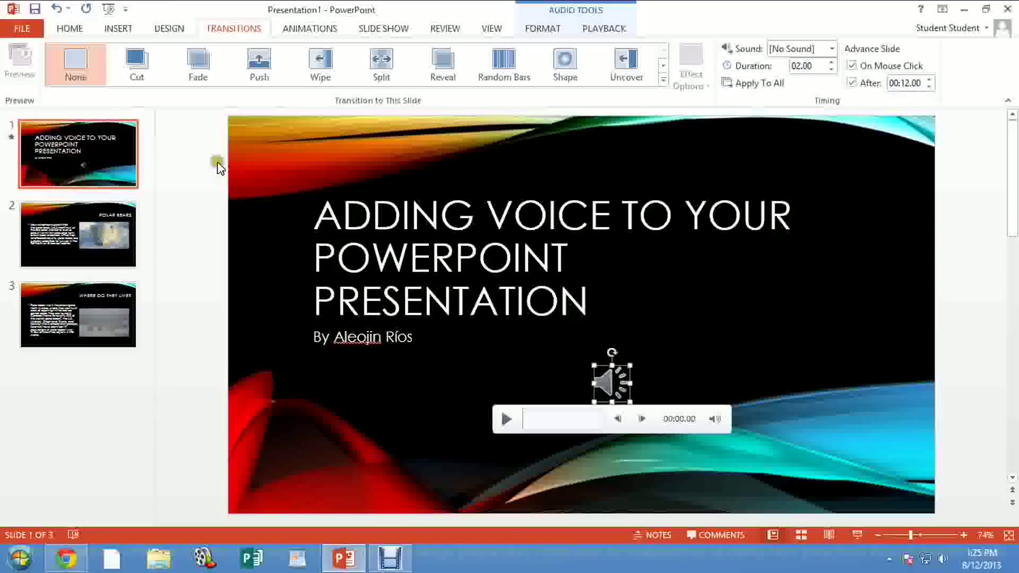
pyautogui.click(63, 237)
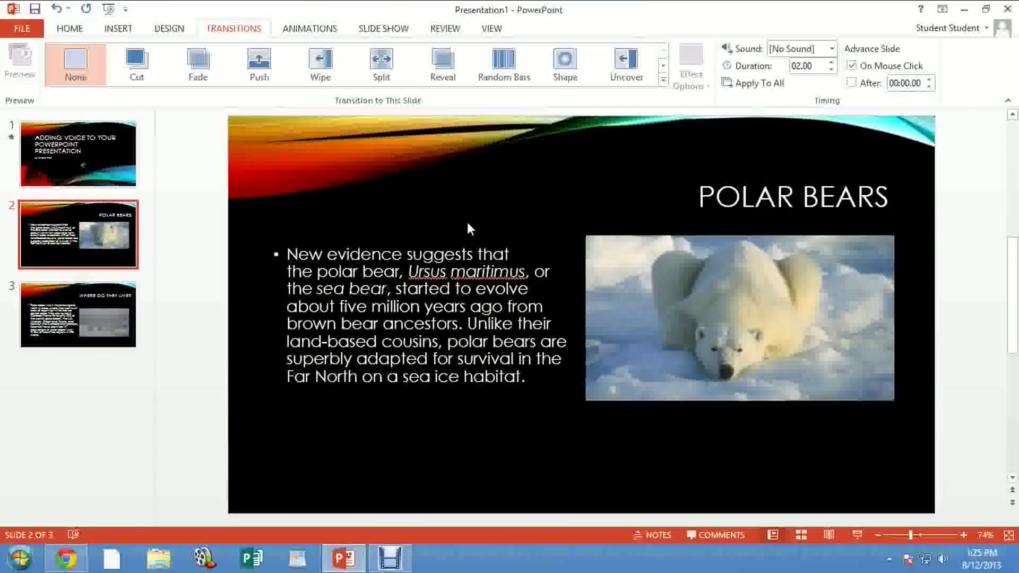
# - Record a 17-second narration, insert it on the Polar Bears slide, and select its speaker icon
pyautogui.click(118, 30)
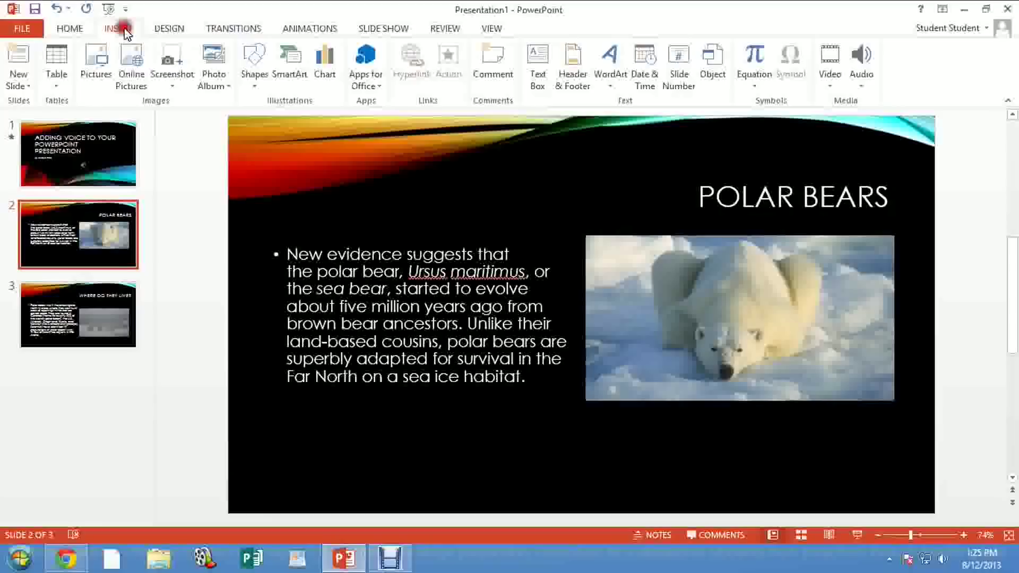
pyautogui.click(862, 84)
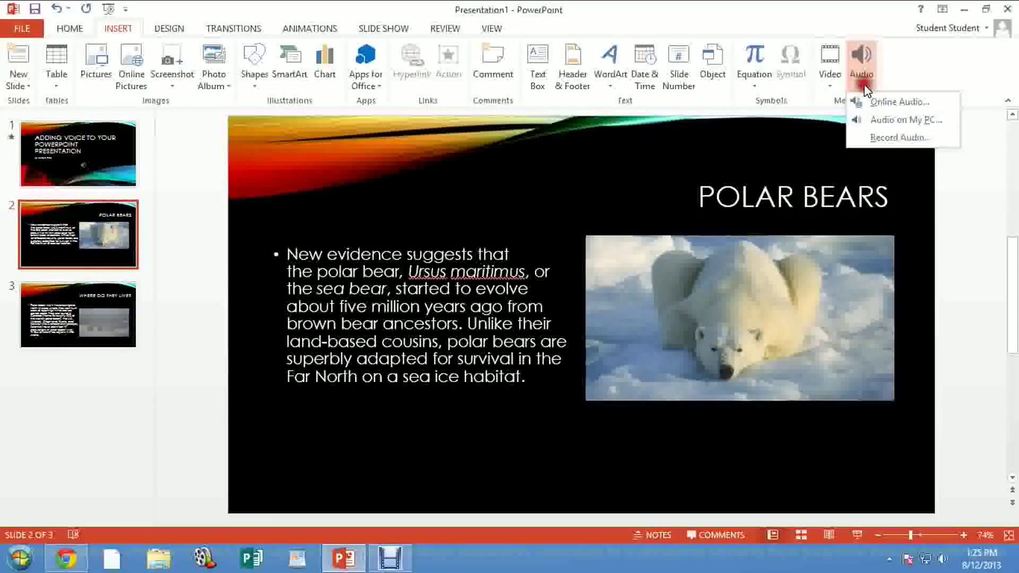
pyautogui.click(886, 137)
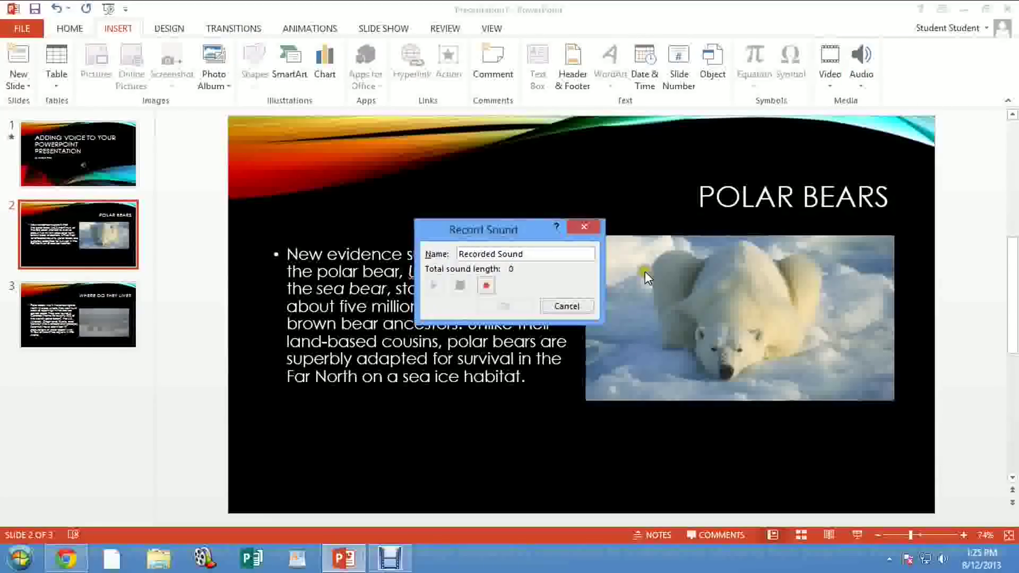
pyautogui.moveTo(538, 228); pyautogui.dragTo(702, 399)
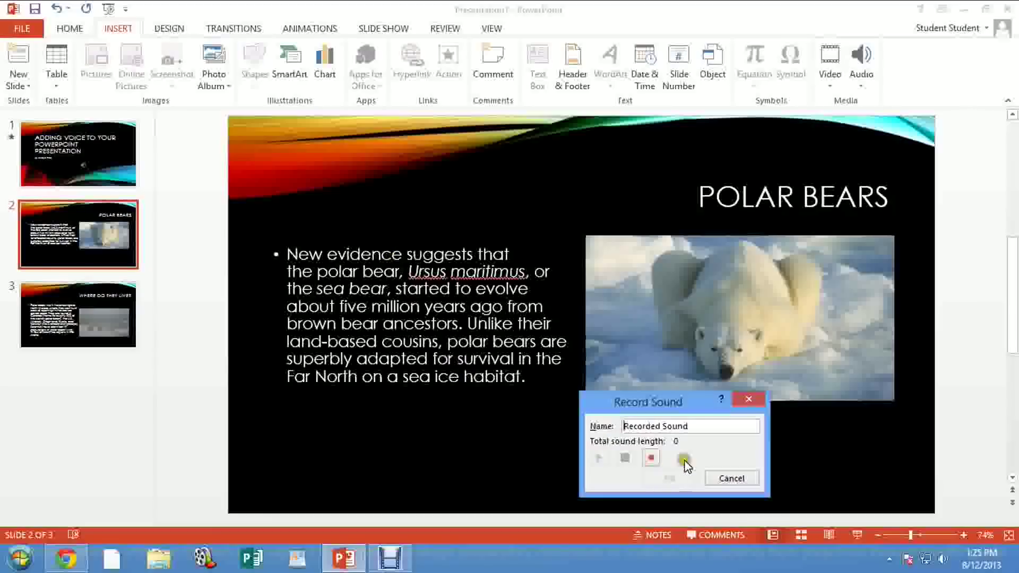
pyautogui.click(651, 458)
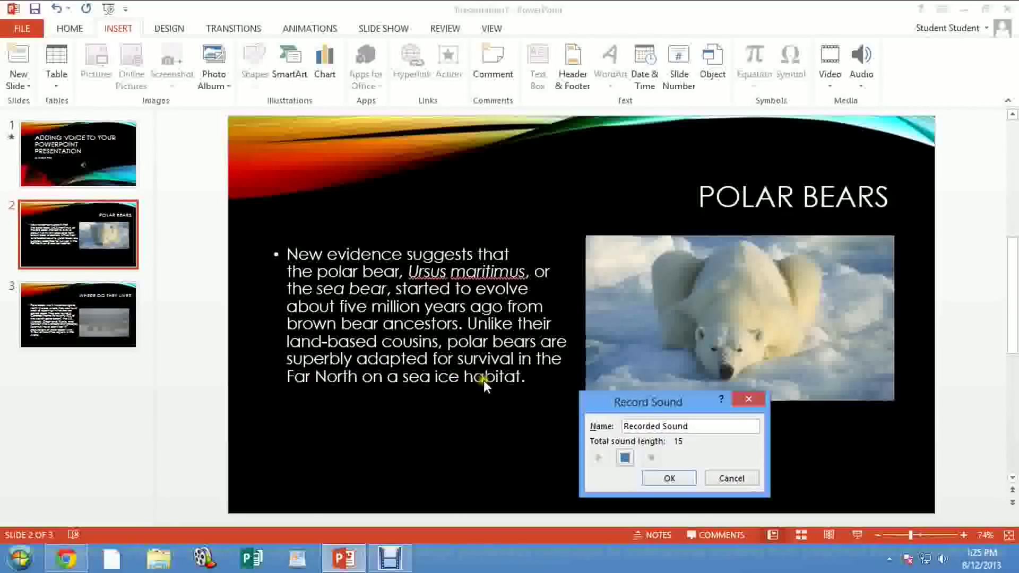
pyautogui.click(627, 459)
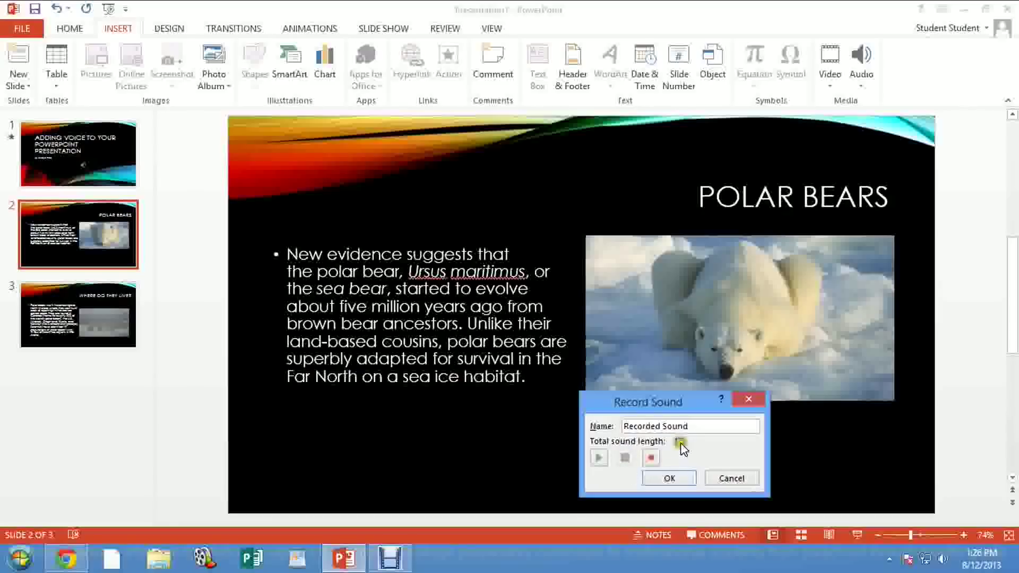
pyautogui.click(669, 478)
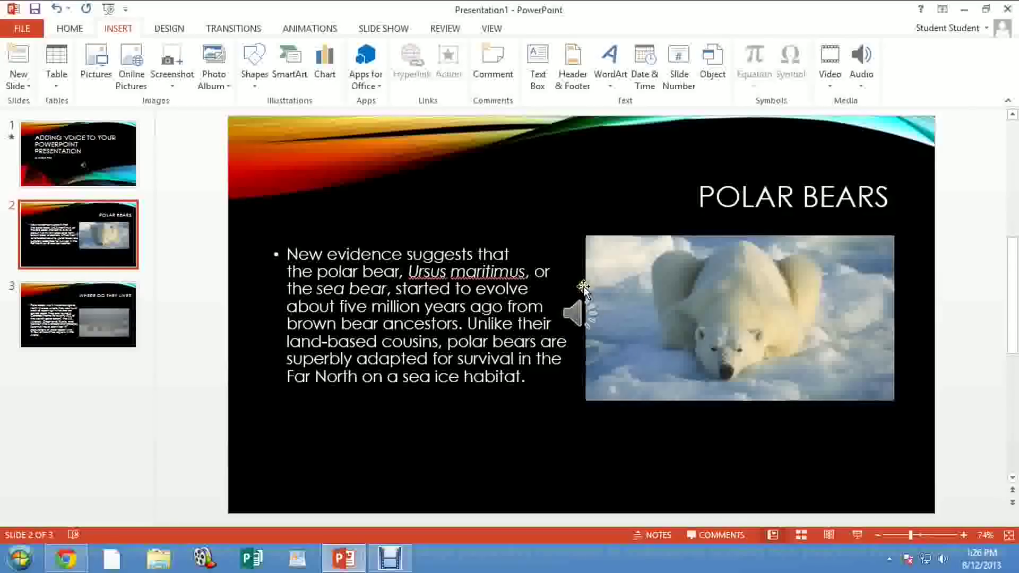
pyautogui.moveTo(578, 313)
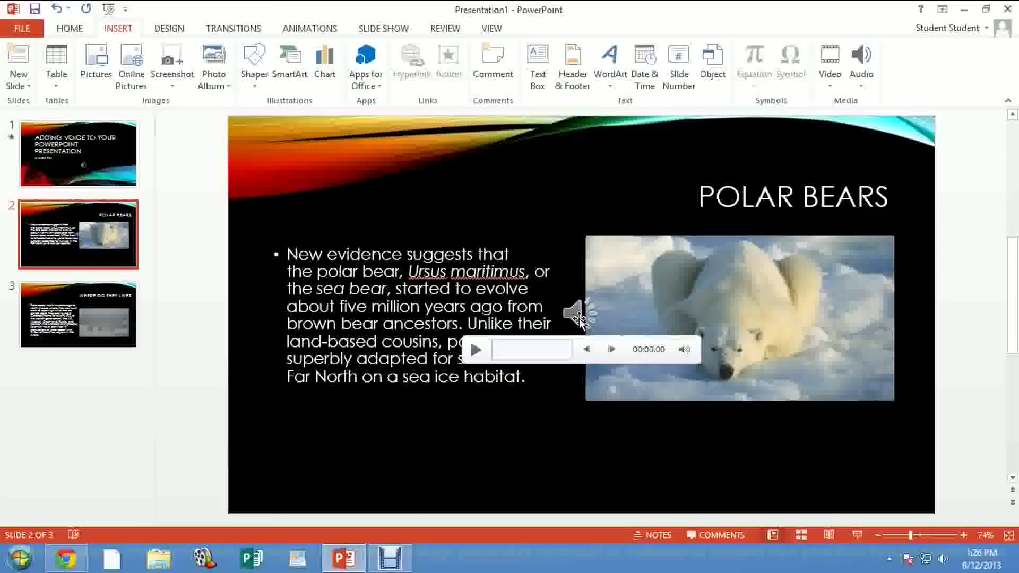
pyautogui.click(579, 318)
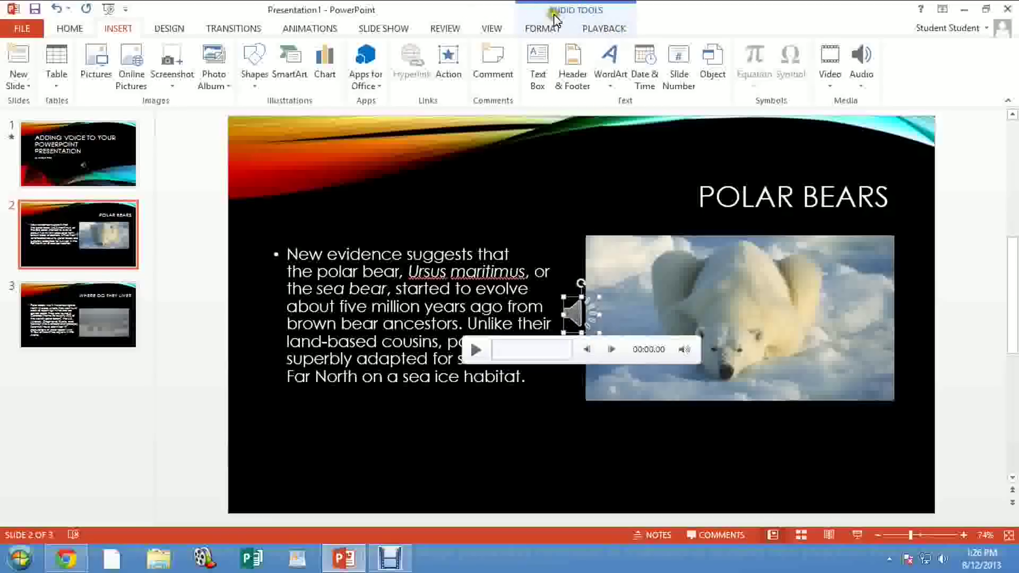
# - Set slide 2's narration to start Automatically and Hide During Show
pyautogui.click(610, 31)
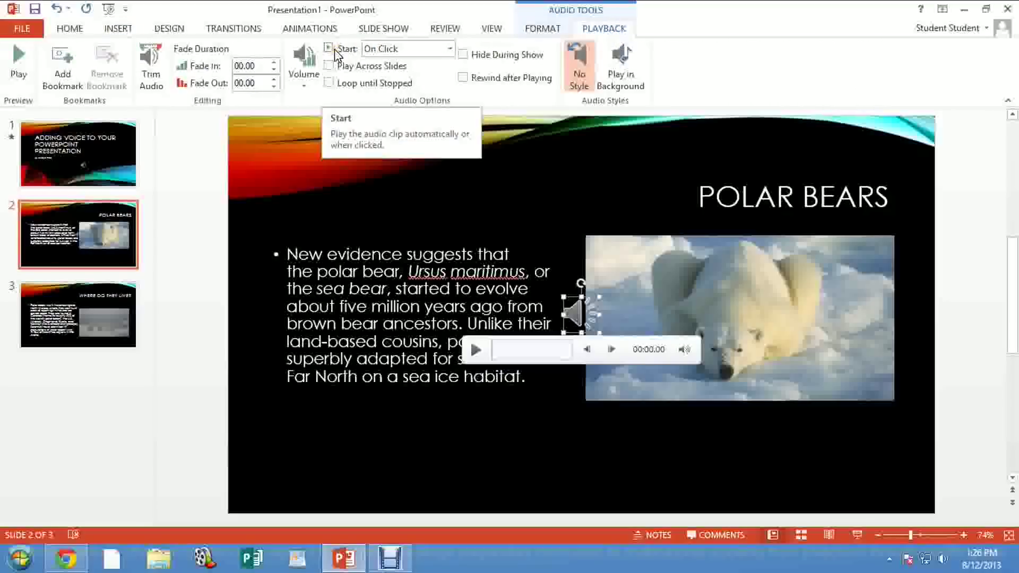
pyautogui.click(450, 48)
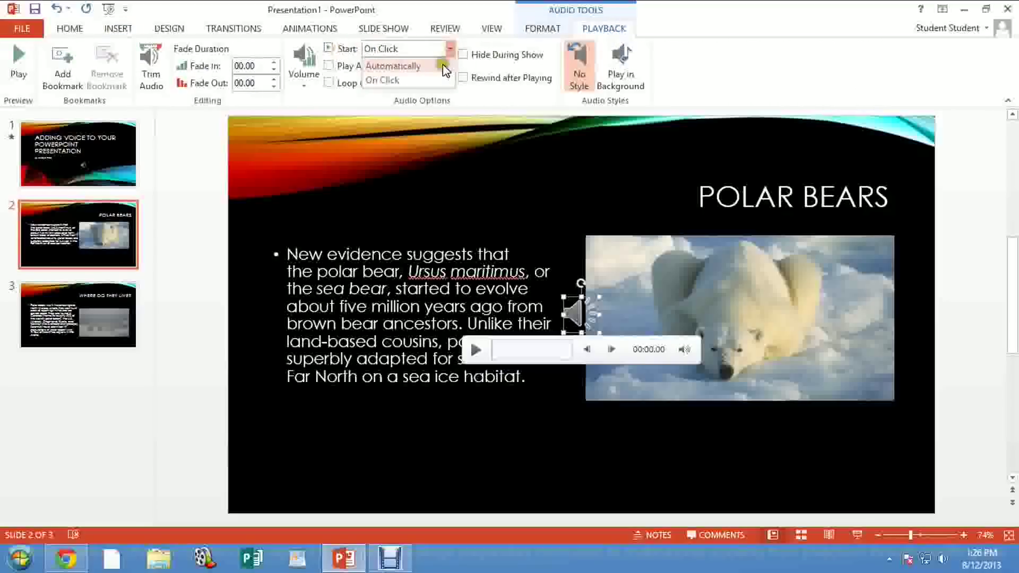
pyautogui.click(443, 65)
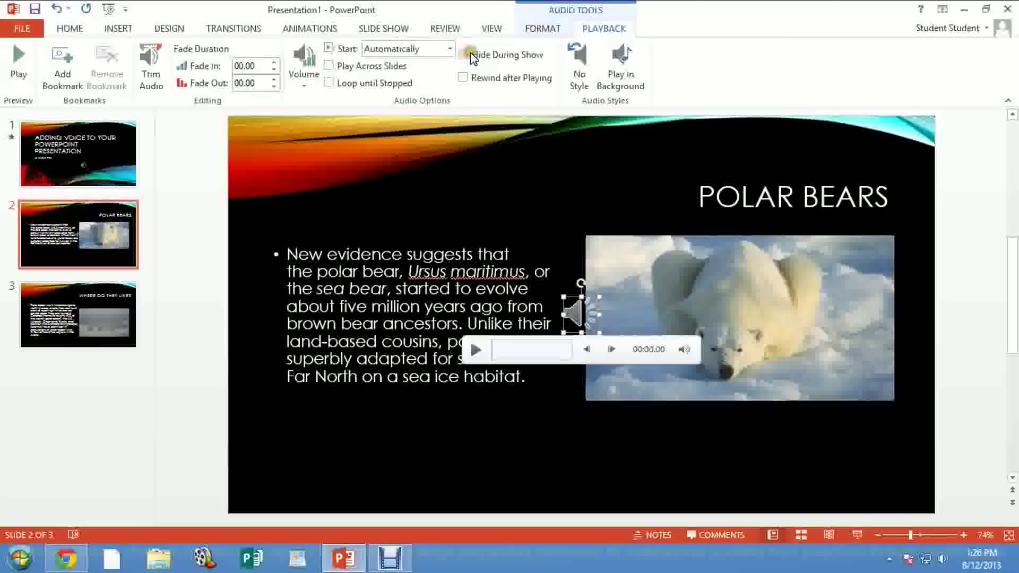
pyautogui.click(470, 53)
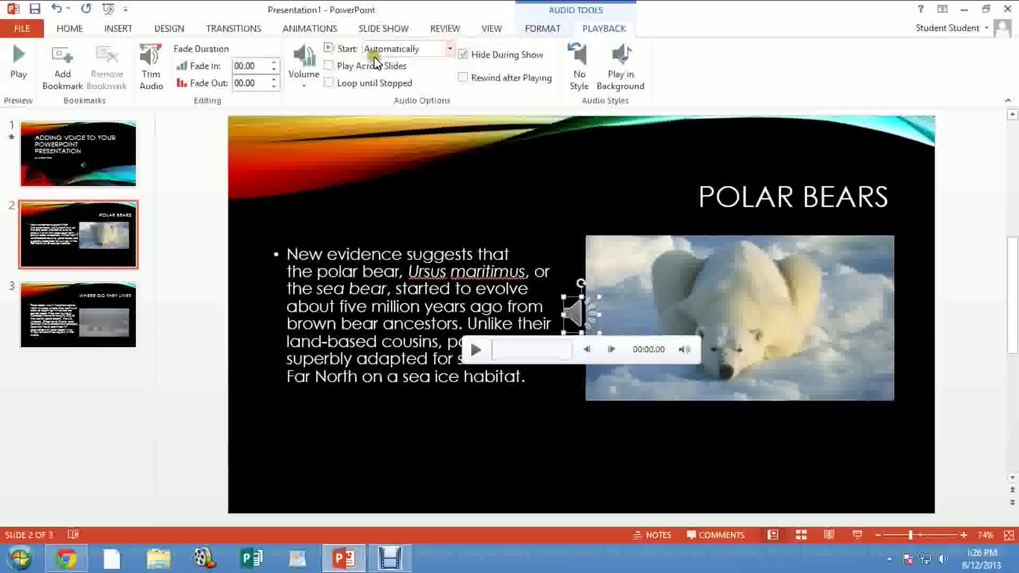
# - Make the Polar Bears slide advance automatically after 00:19.00
pyautogui.click(216, 30)
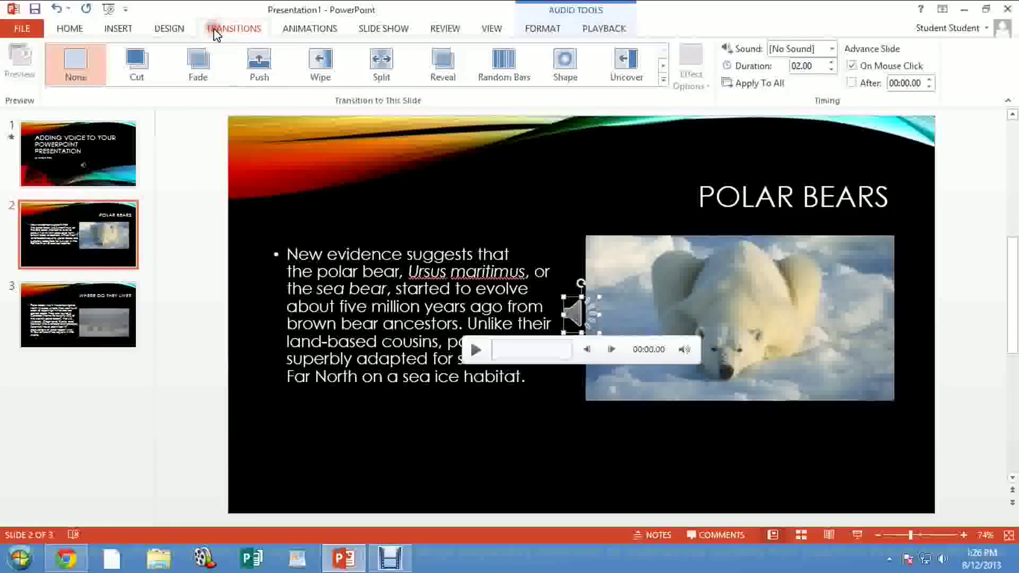
pyautogui.click(852, 84)
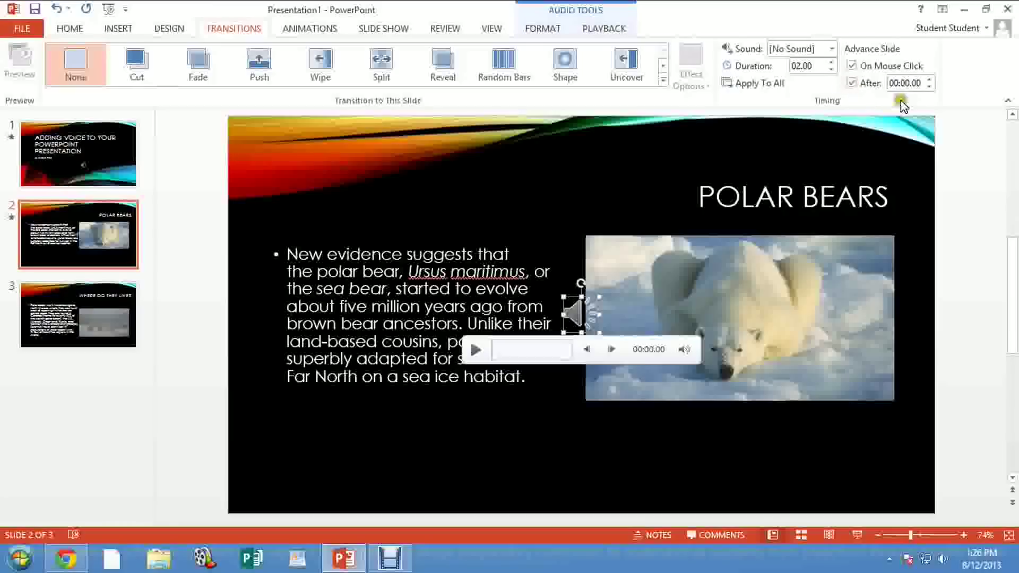
pyautogui.click(931, 79)
pyautogui.click(931, 79)
pyautogui.click(931, 79)
pyautogui.click(931, 79)
pyautogui.click(931, 79)
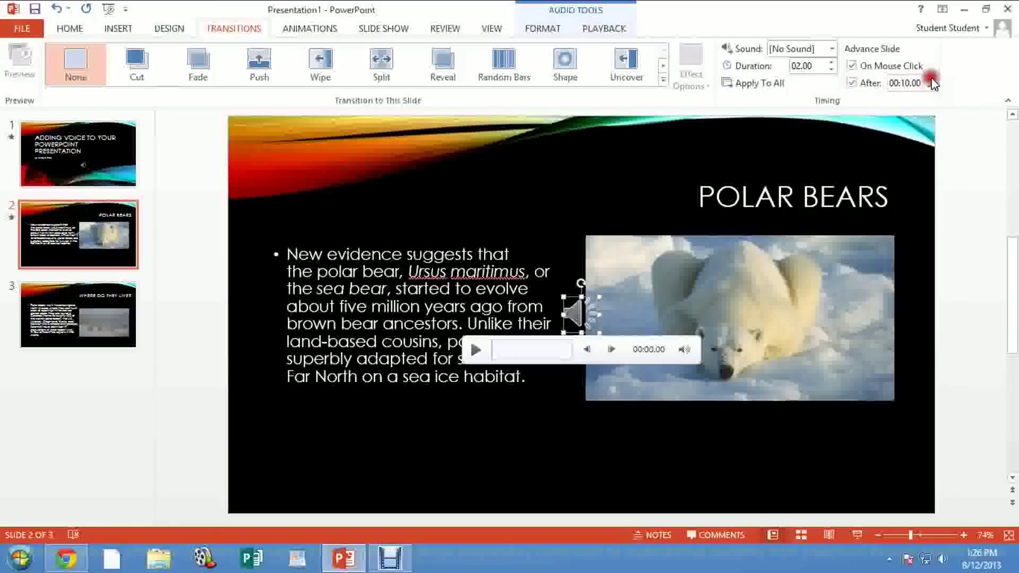
pyautogui.click(931, 79)
pyautogui.click(931, 79)
pyautogui.click(931, 79)
pyautogui.click(931, 79)
pyautogui.click(931, 79)
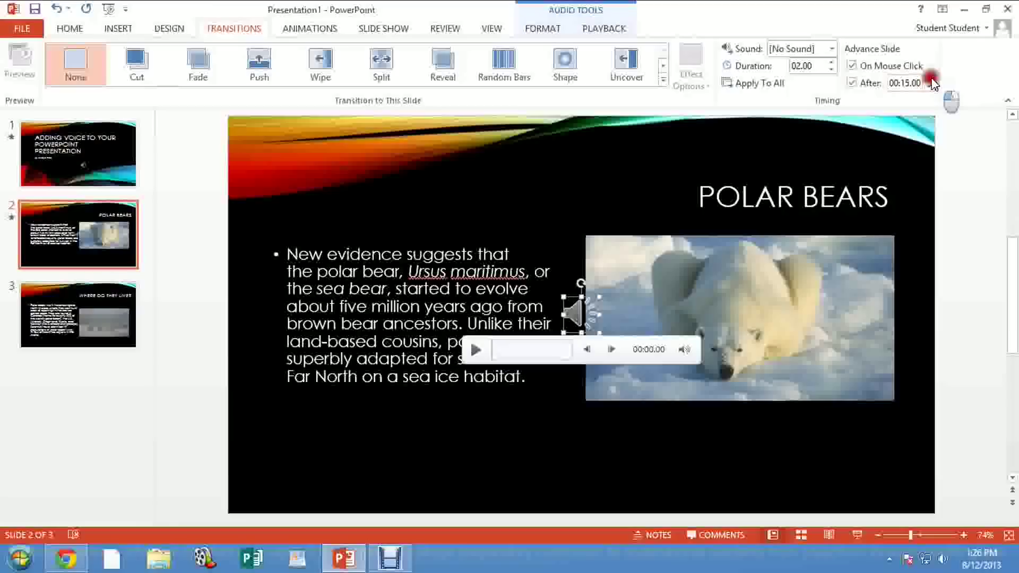
pyautogui.click(931, 79)
pyautogui.click(931, 79)
pyautogui.click(931, 79)
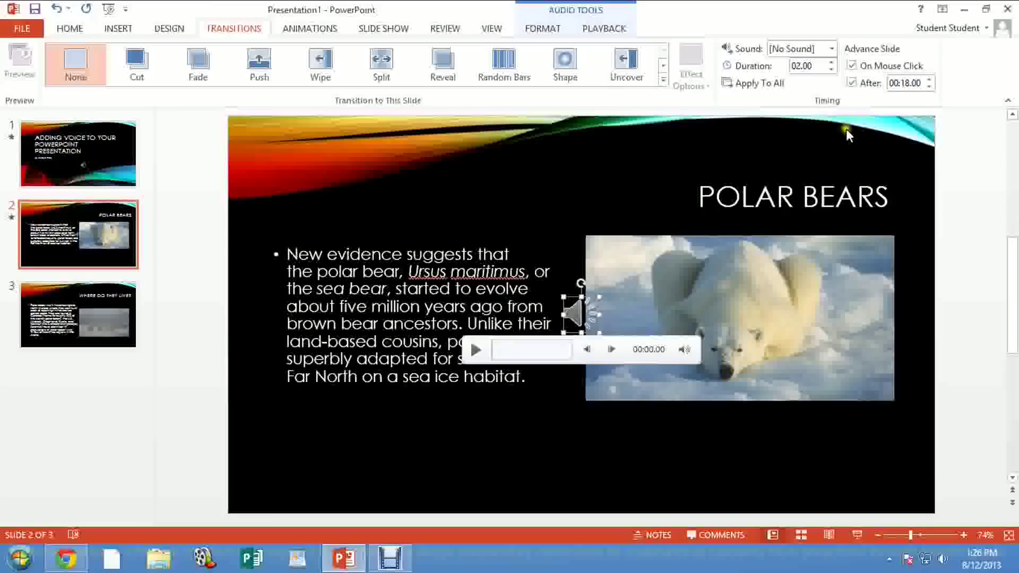
pyautogui.click(929, 80)
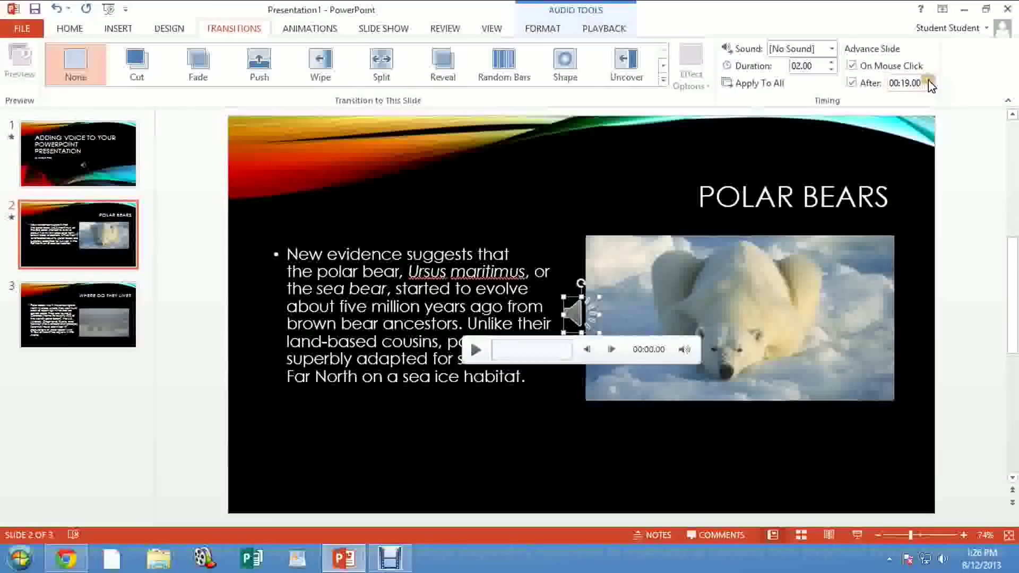
# - On the WHERE DO THEY LIVE? slide, record a 12-second narration and insert it
pyautogui.click(72, 328)
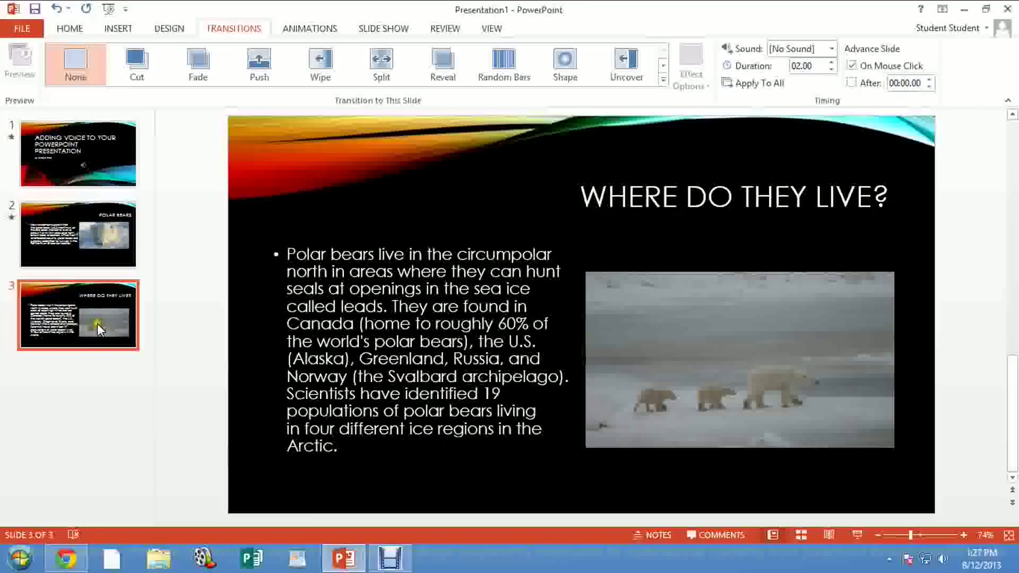
pyautogui.click(116, 28)
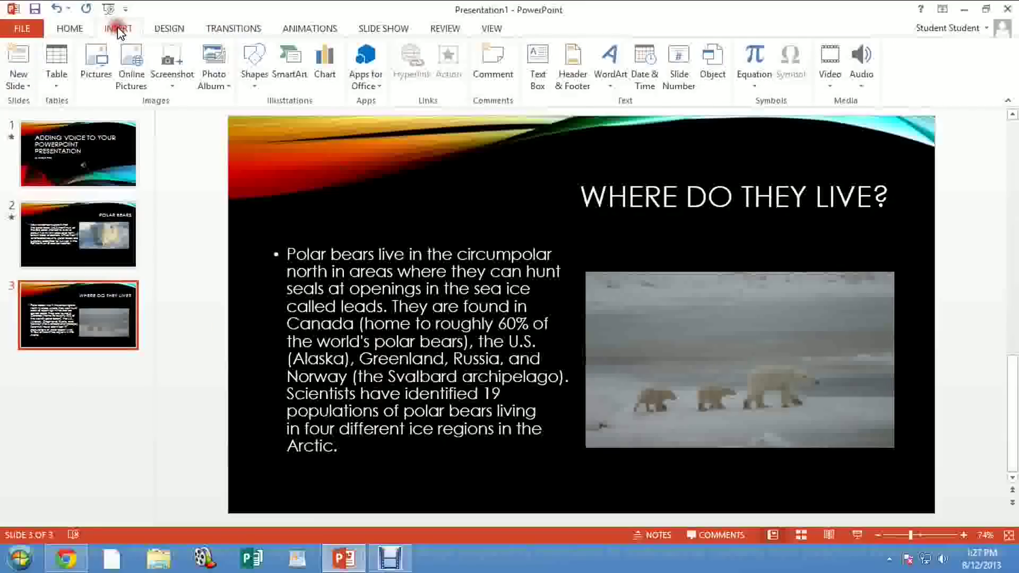
pyautogui.click(873, 85)
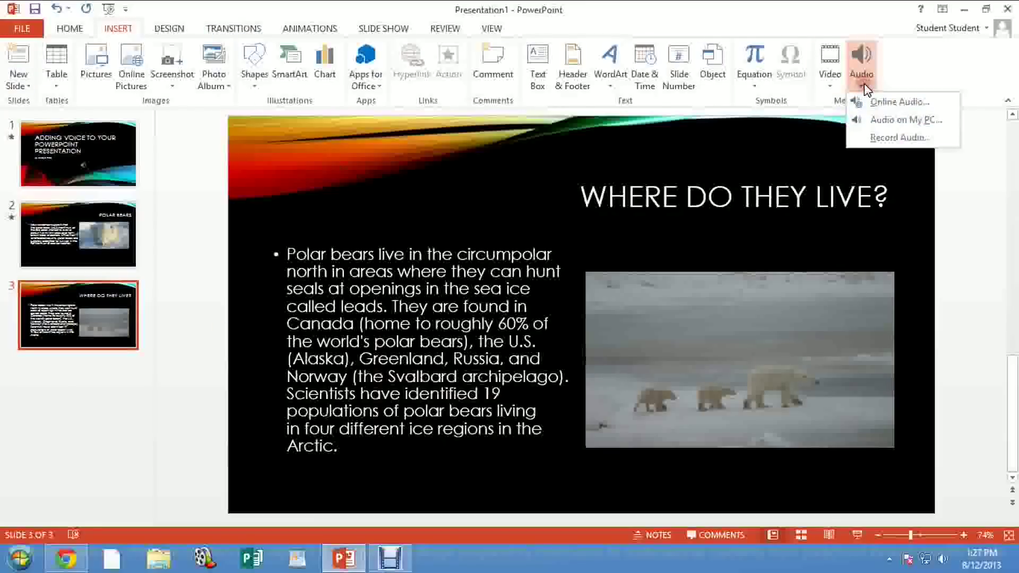
pyautogui.click(884, 137)
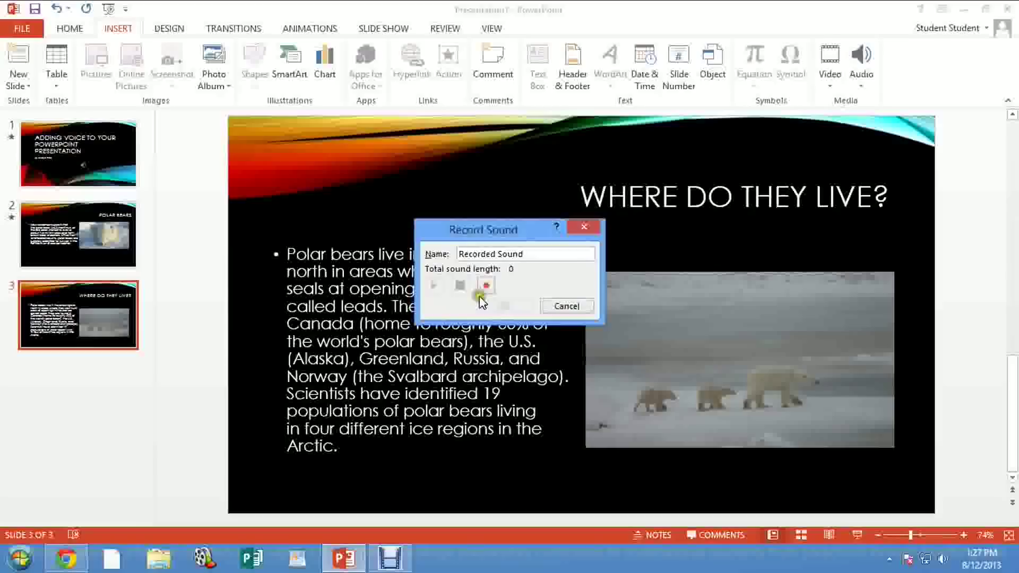
pyautogui.moveTo(522, 227); pyautogui.dragTo(743, 265)
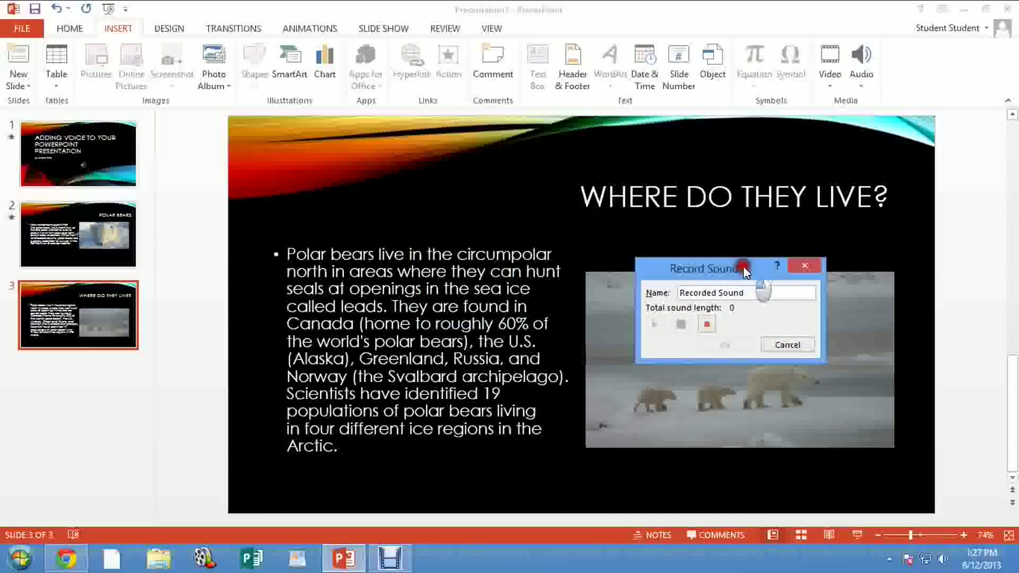
pyautogui.click(708, 324)
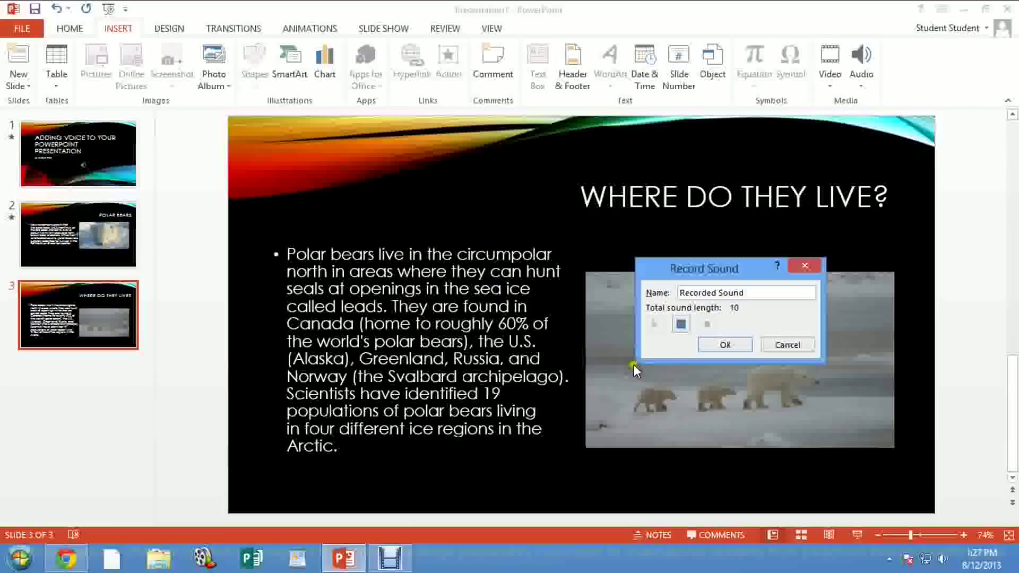
pyautogui.click(680, 325)
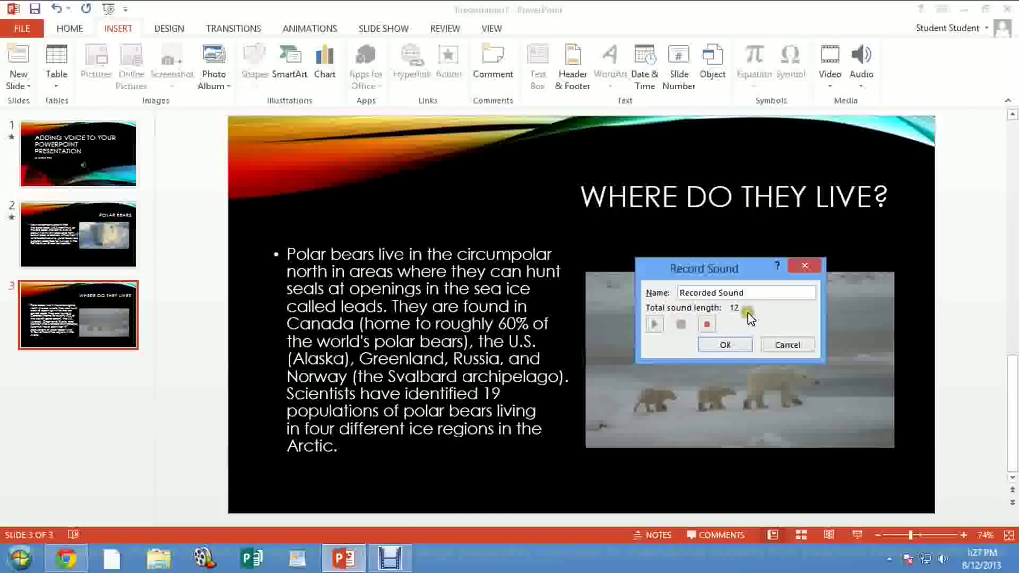
pyautogui.click(733, 345)
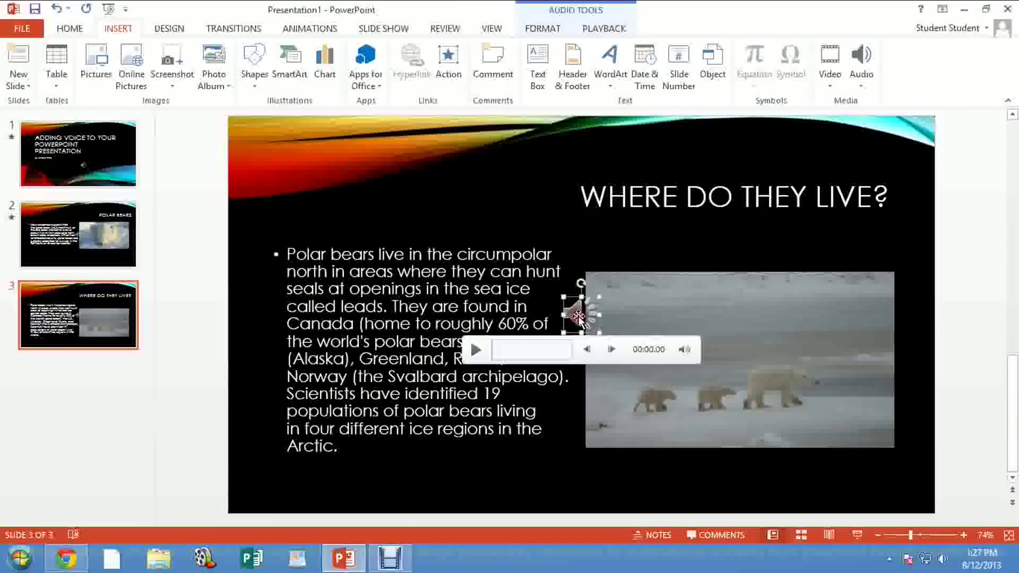
# - Set slide 3's narration to start Automatically and Hide During Show
pyautogui.click(617, 32)
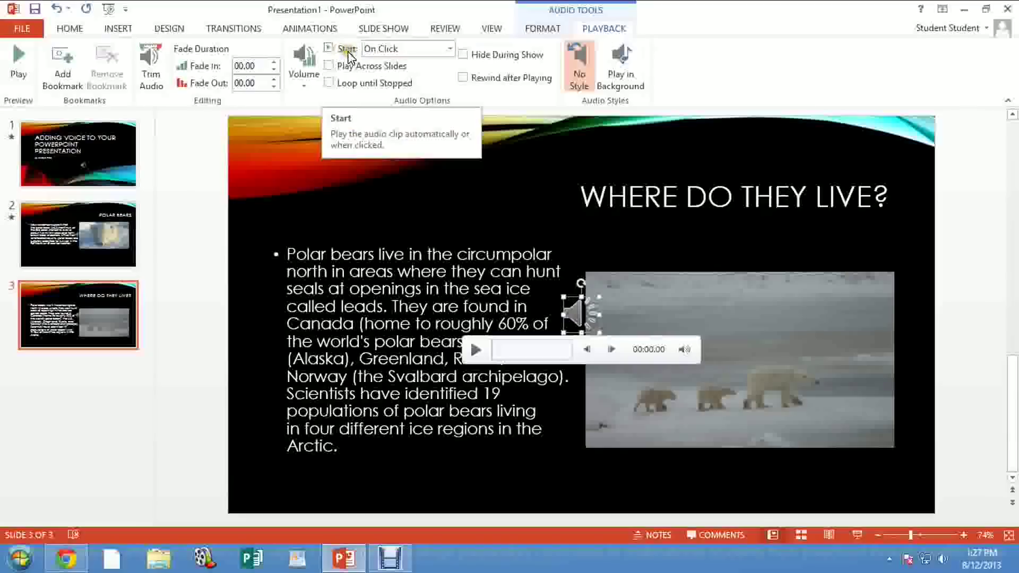
pyautogui.click(449, 53)
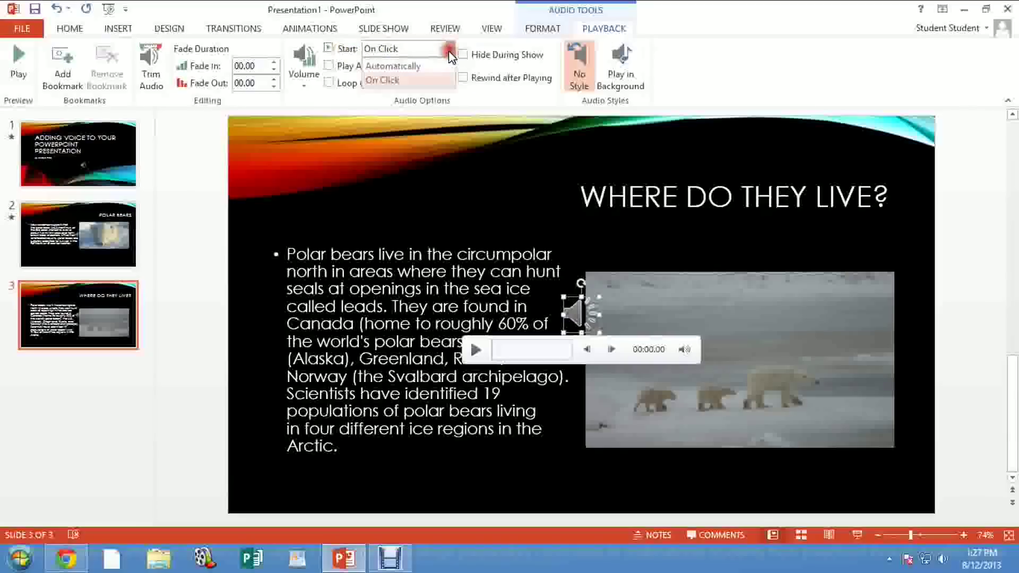
pyautogui.click(431, 64)
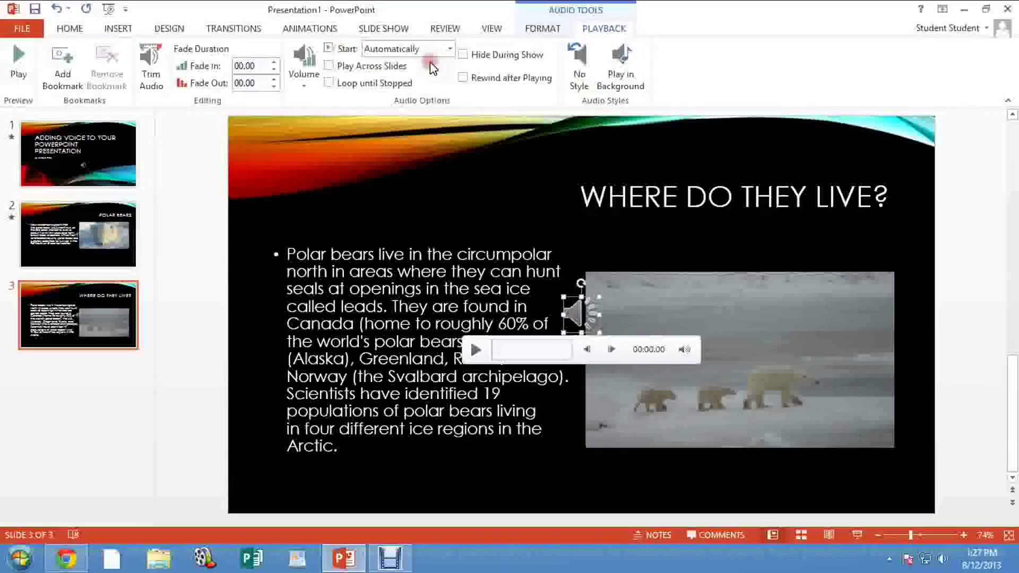
pyautogui.click(463, 55)
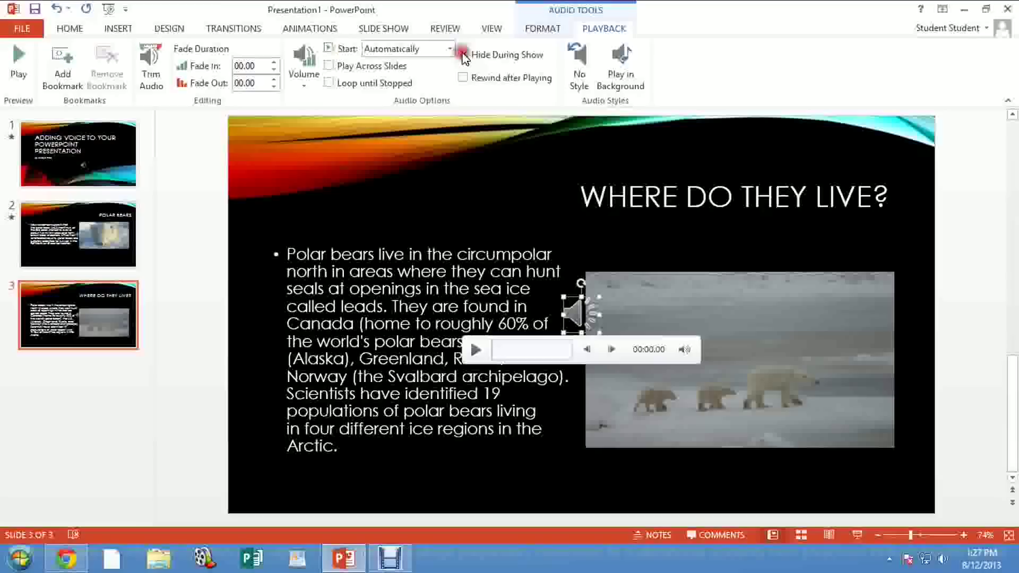
# - Make the WHERE DO THEY LIVE? slide advance automatically after 00:14.00
pyautogui.click(226, 32)
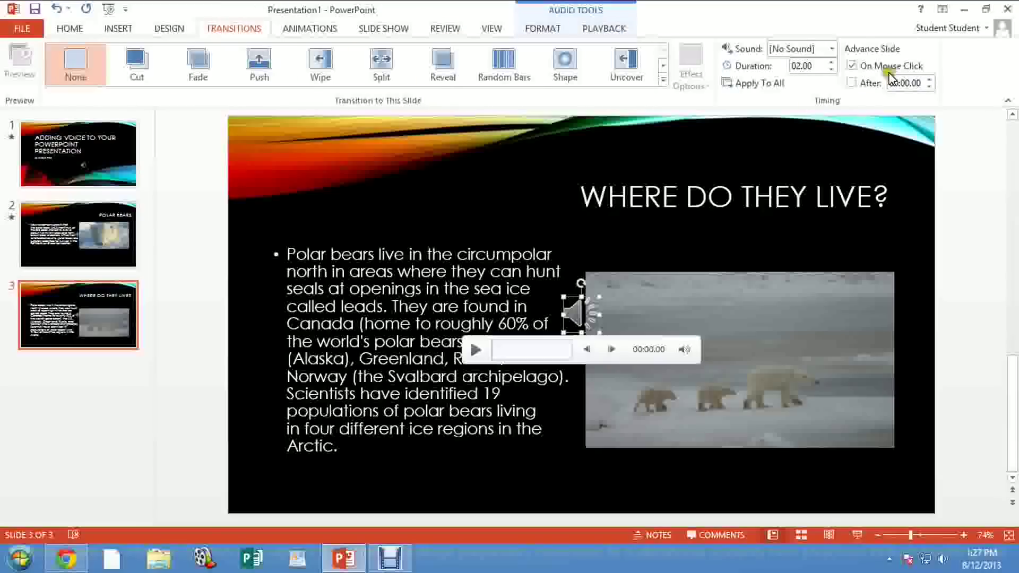
pyautogui.click(851, 82)
pyautogui.click(932, 80)
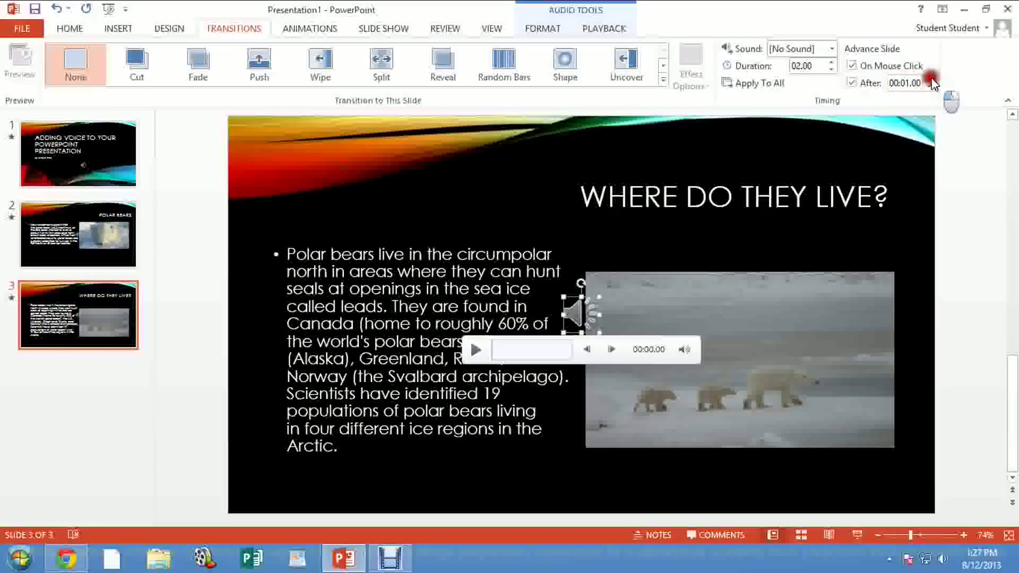
pyautogui.click(932, 80)
pyautogui.click(932, 80)
pyautogui.click(932, 80)
pyautogui.click(932, 79)
pyautogui.click(931, 80)
pyautogui.click(931, 80)
pyautogui.click(931, 79)
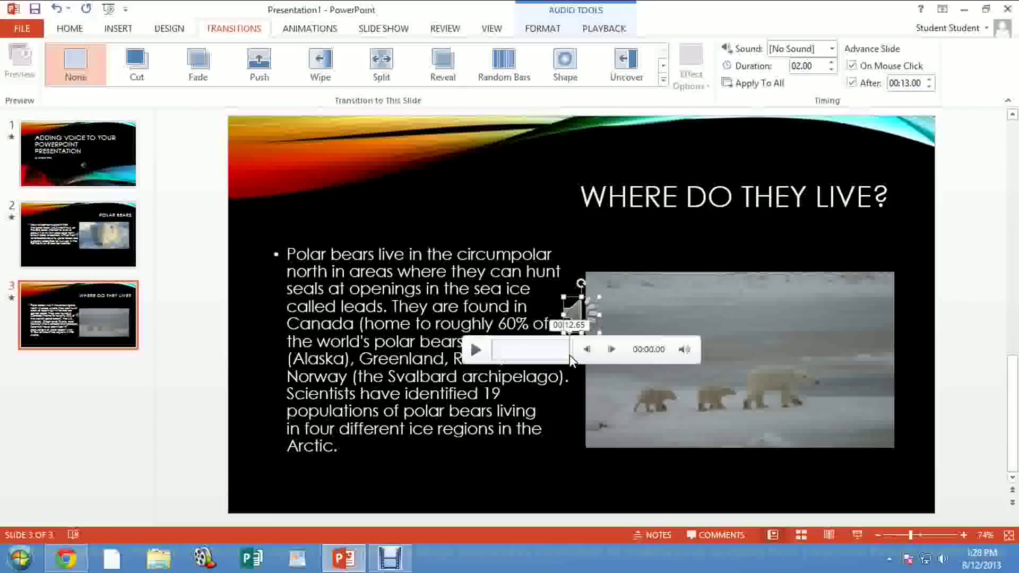
pyautogui.click(929, 78)
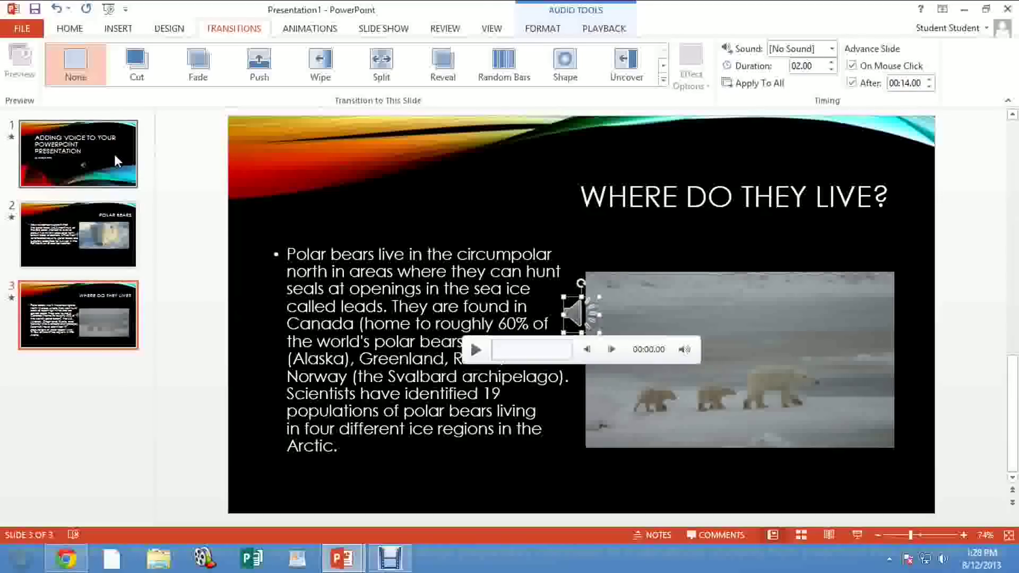
# - Start the slide show from the title slide with F5
pyautogui.press('F5')
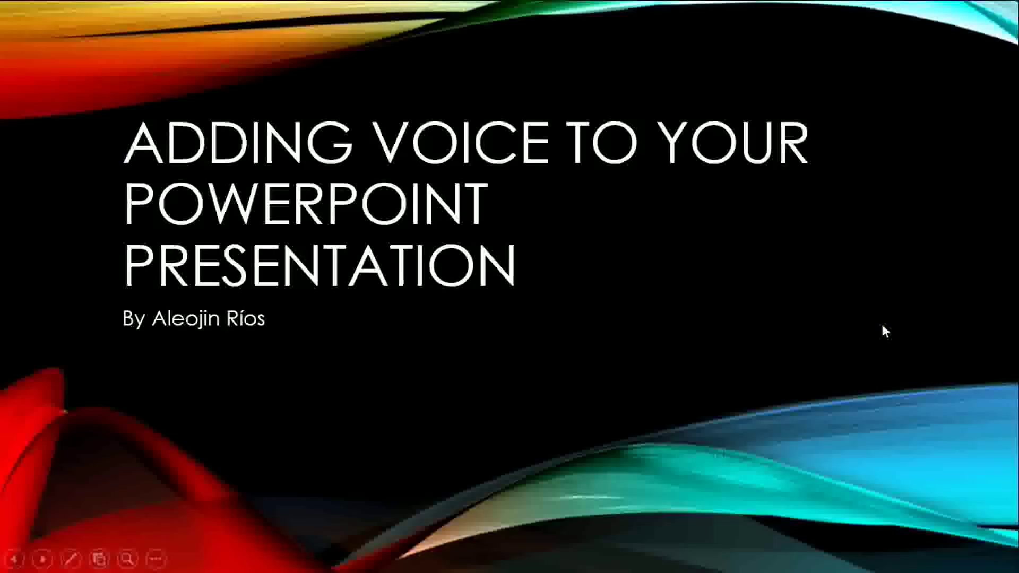